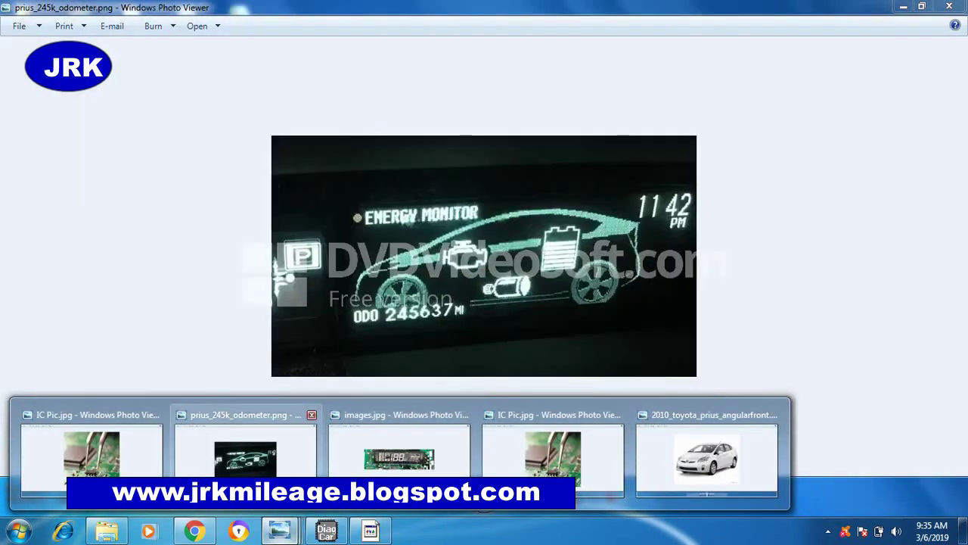
View the photos prius_245k_odometer.png, images.jpg and IC Pic.jpg showing the odometer, its circuit board and the memory chip
left_click(246, 454)
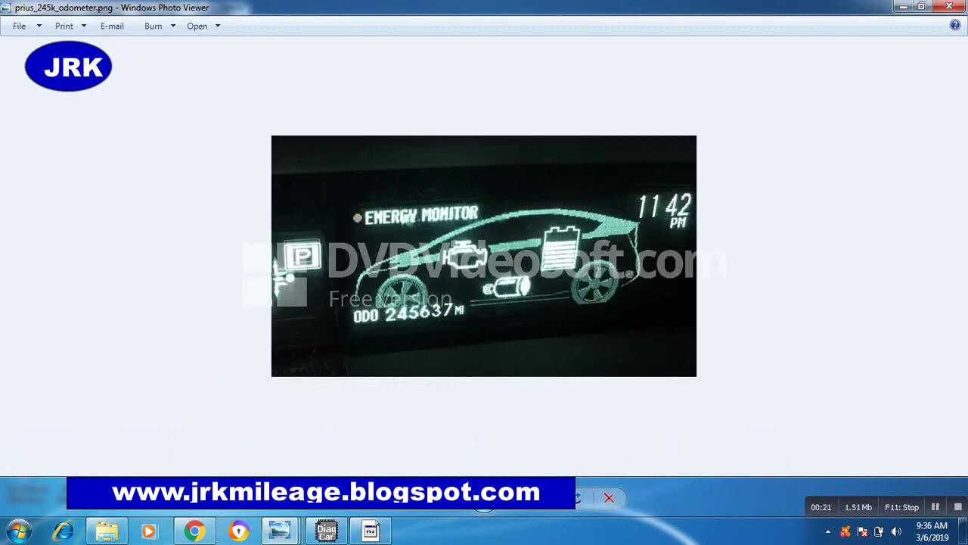
mouse_move(280, 531)
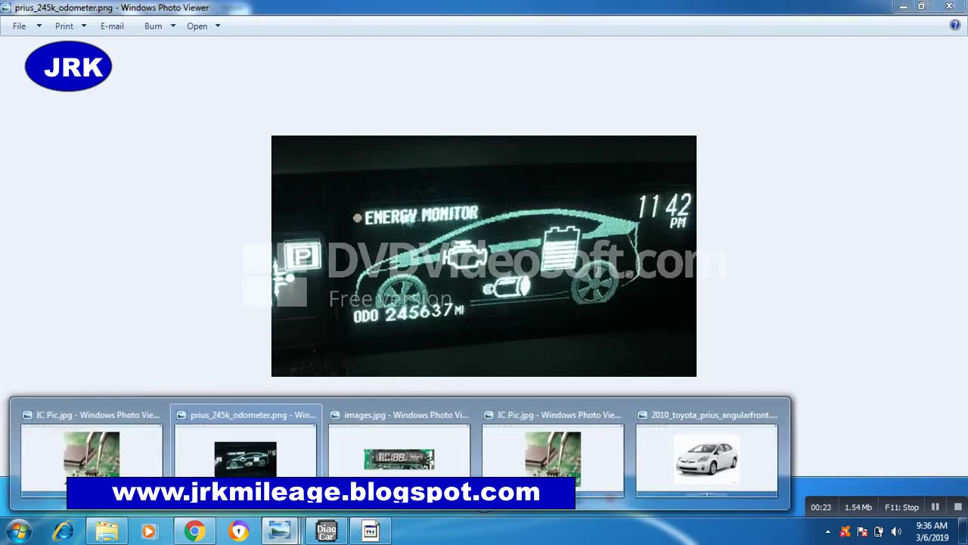
left_click(398, 454)
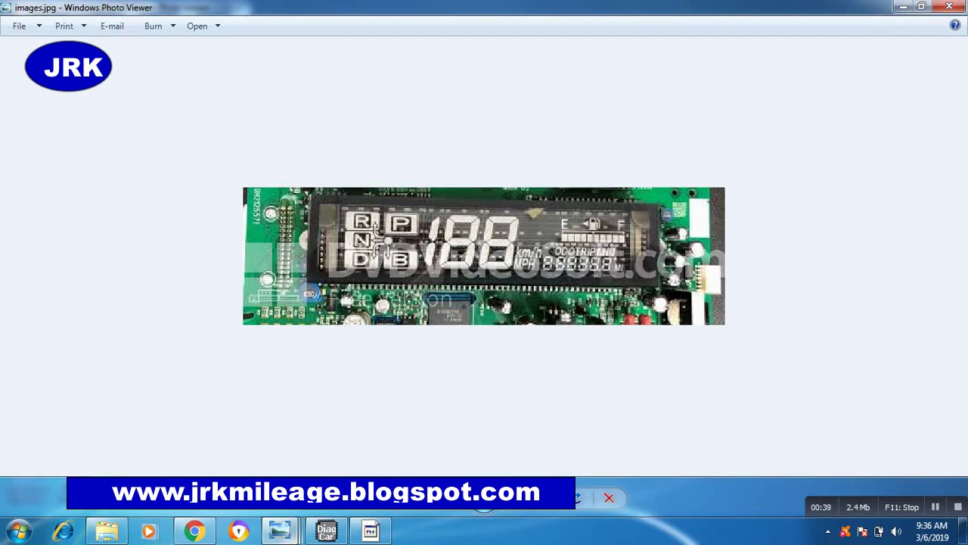
mouse_move(286, 535)
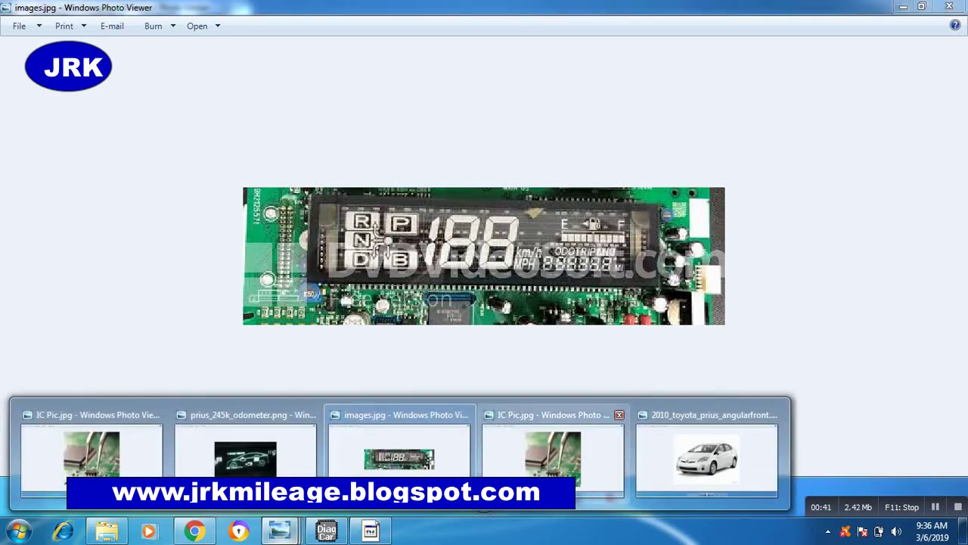
left_click(484, 505)
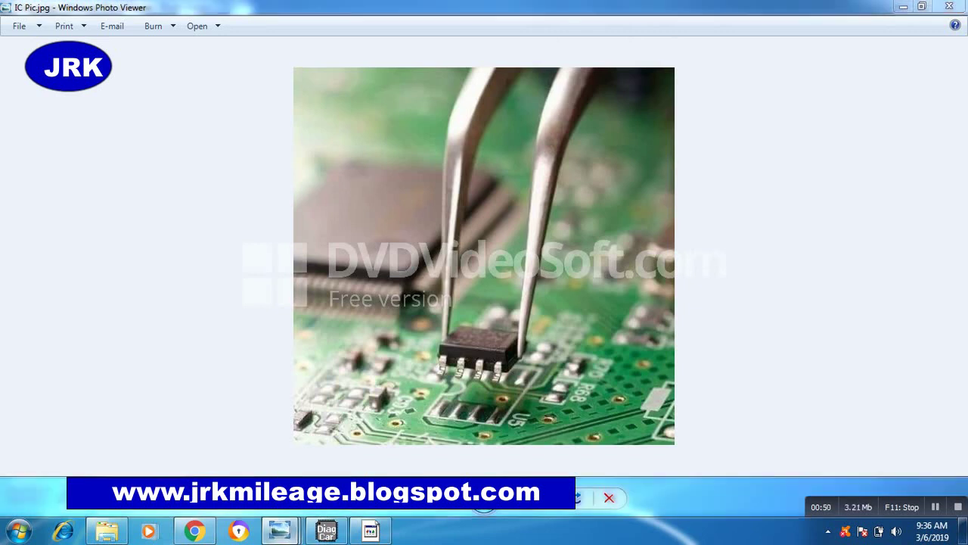
mouse_move(280, 531)
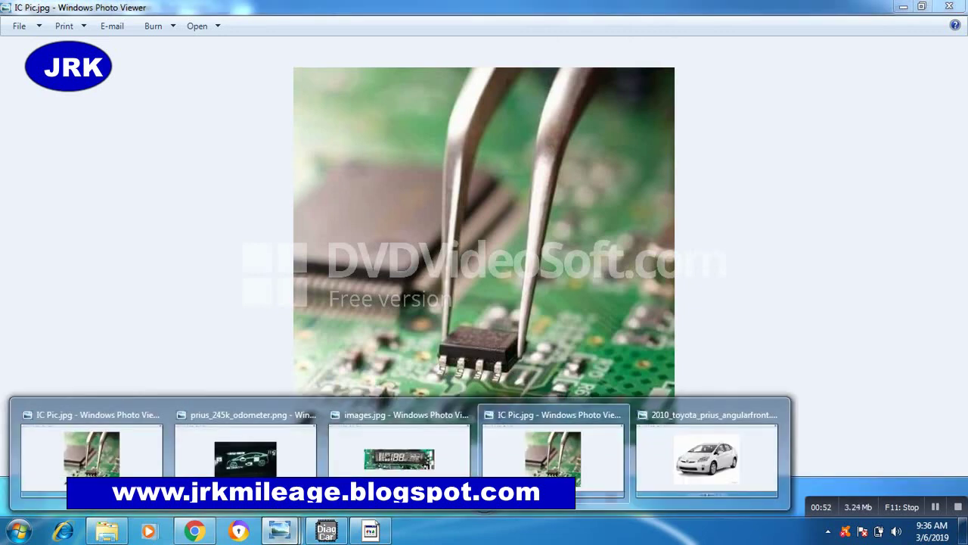
Switch to MiniPro, search the device list for 93C66 and select the SEIKO S-93C66A(DP) chip
left_click(370, 531)
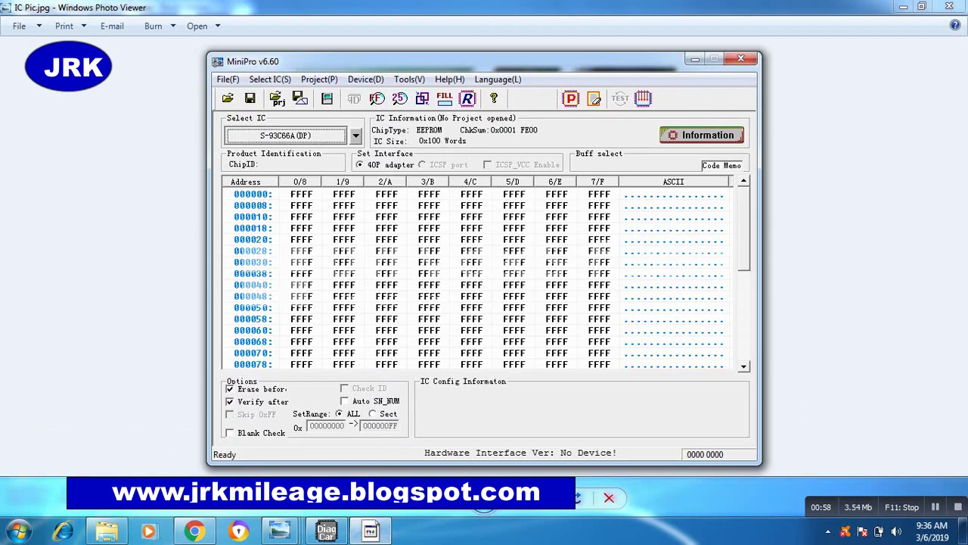
left_click(270, 79)
left_click(311, 95)
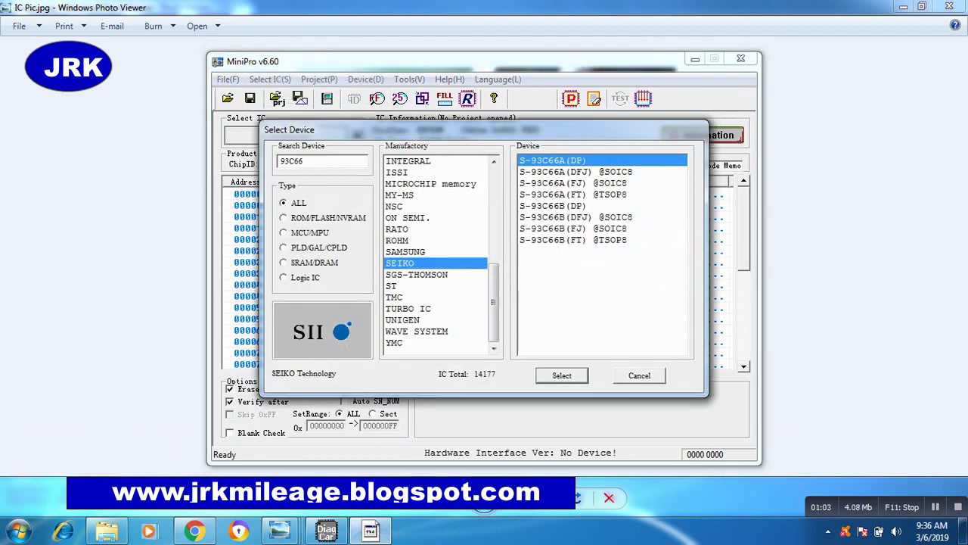
key("ctrl+a")
type("93C66")
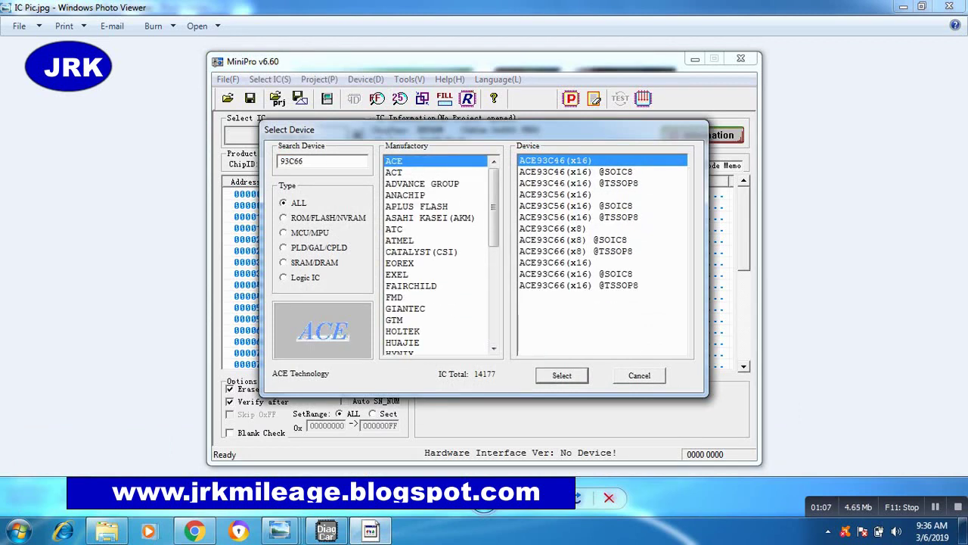
scroll(439, 254, "down", 5)
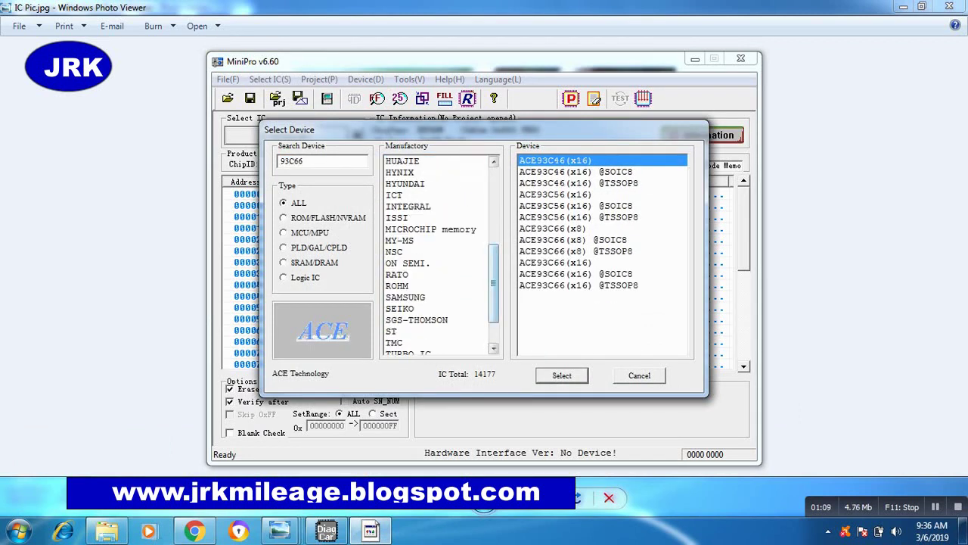
left_click(400, 308)
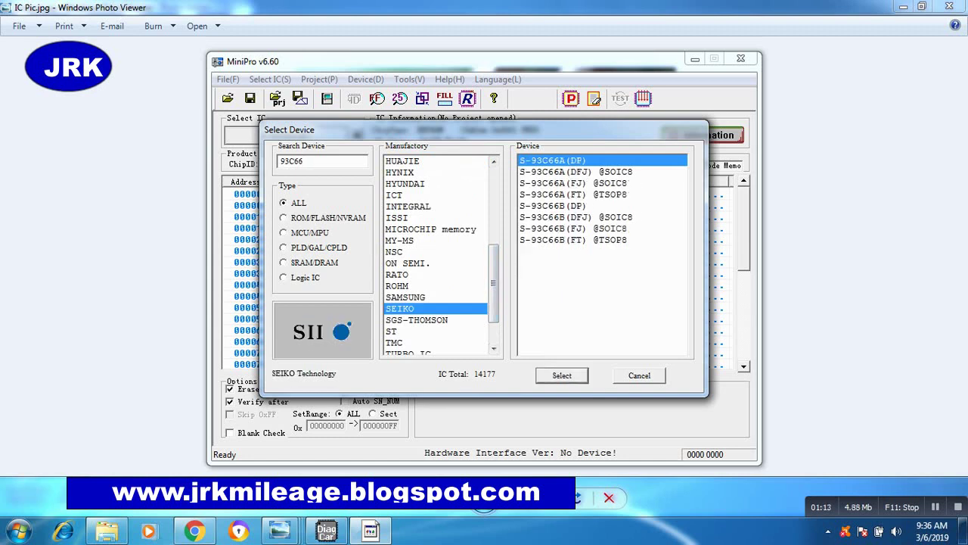
left_click(561, 375)
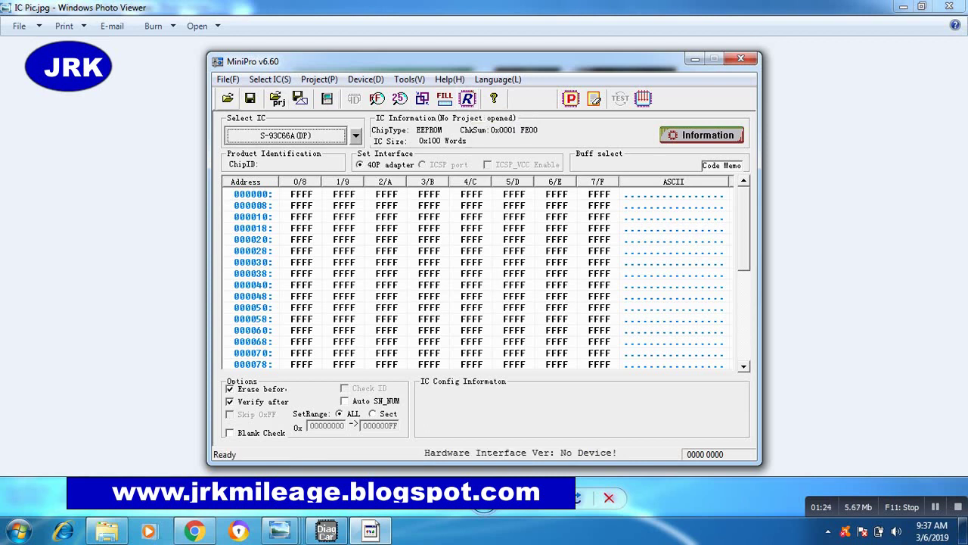
Load the file "Prius 2010 93c66 245637.BIN" into the buffer with the default binary load options and look through its contents
left_click(228, 98)
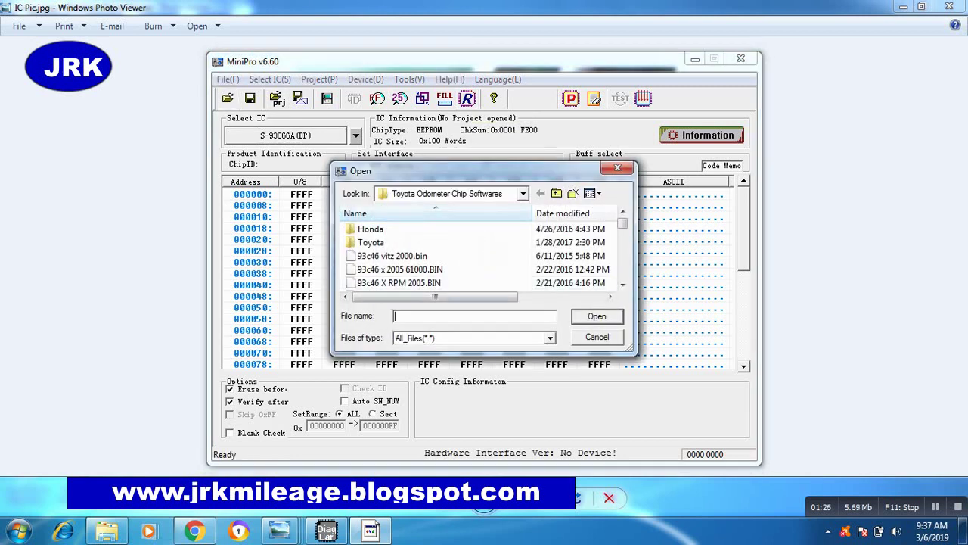
type("pr")
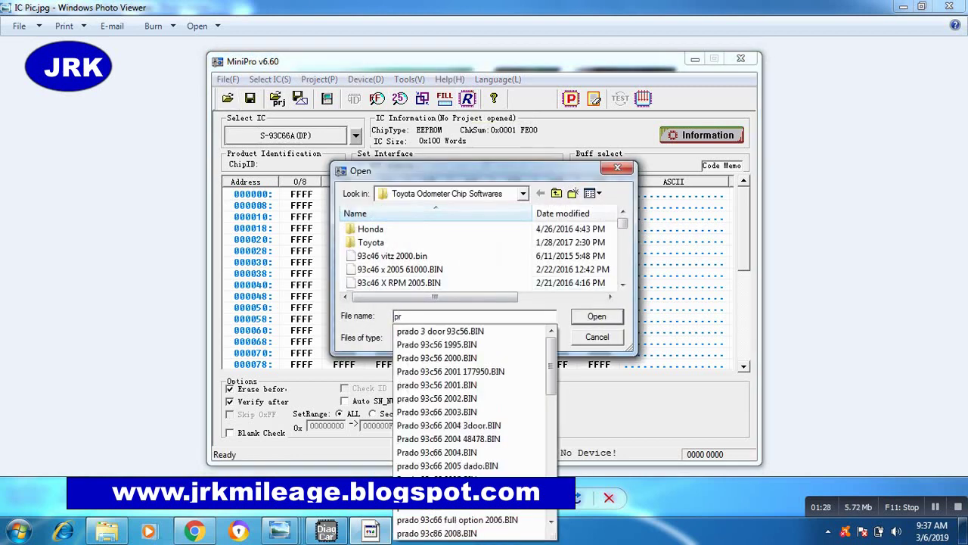
type("iu")
key("Down")
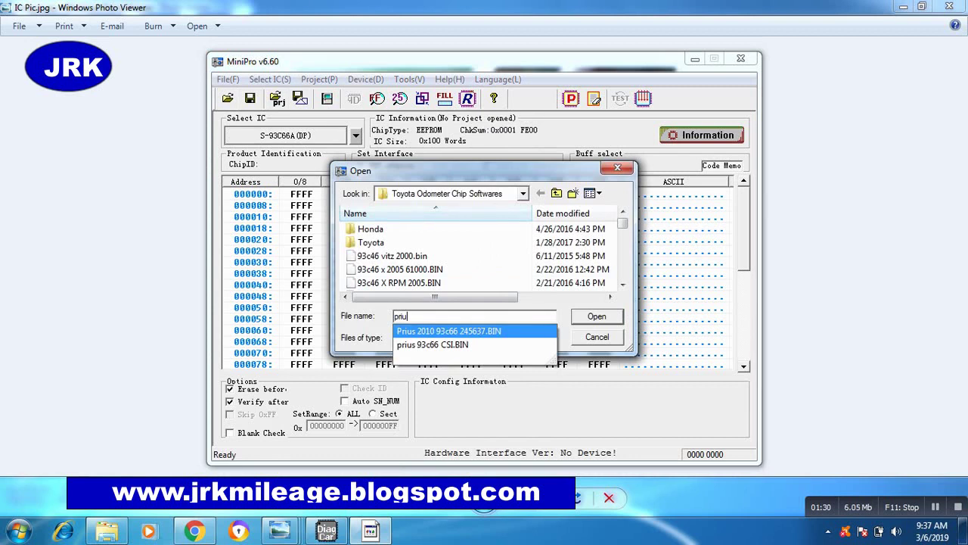
key("Return")
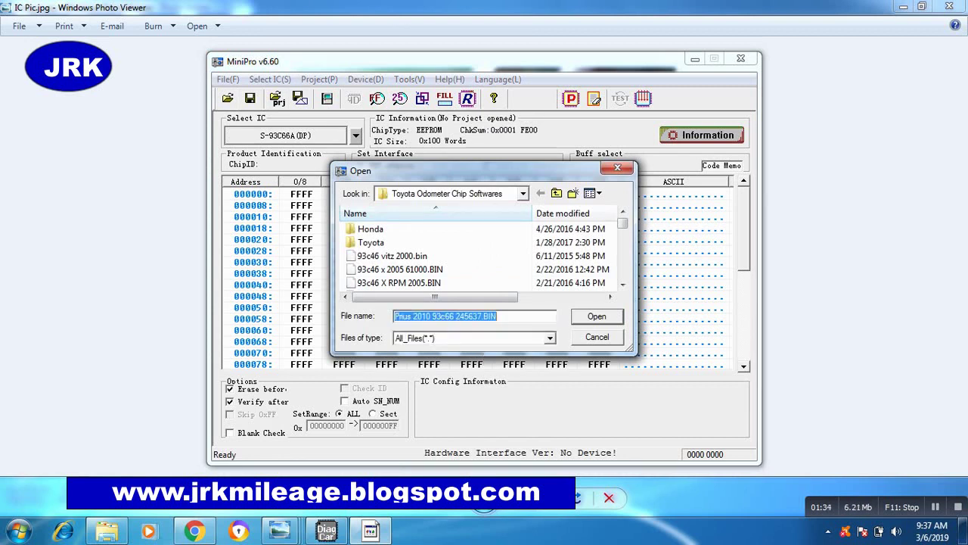
key("Return")
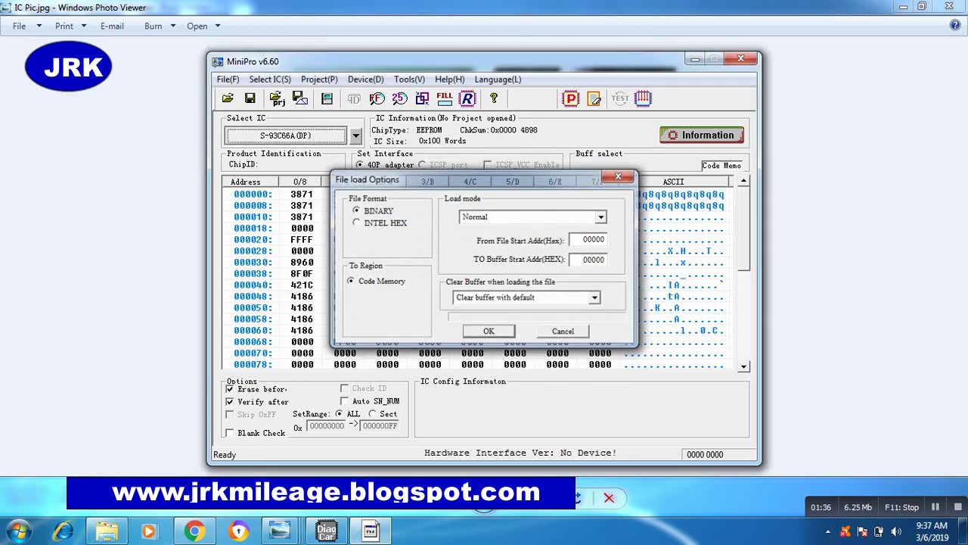
key("Return")
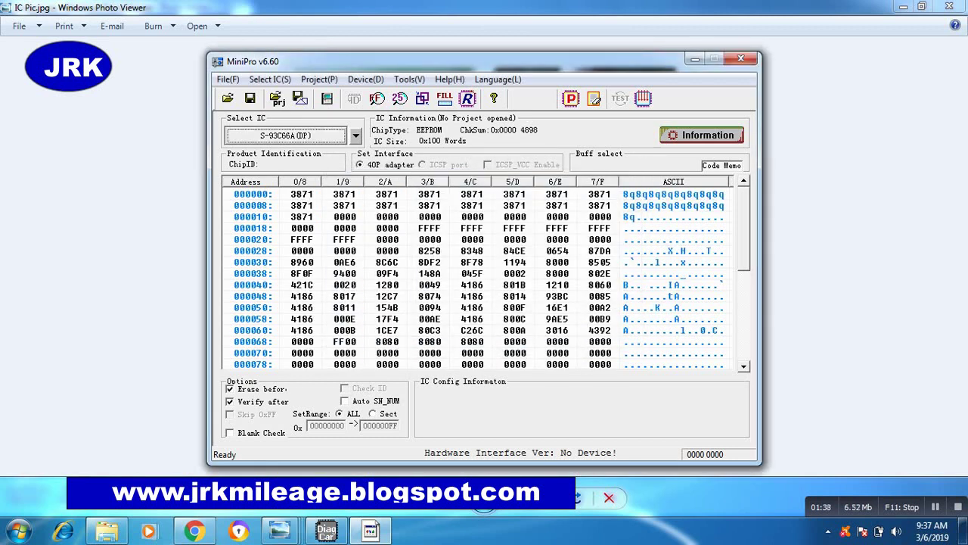
scroll(485, 280, "down", 5)
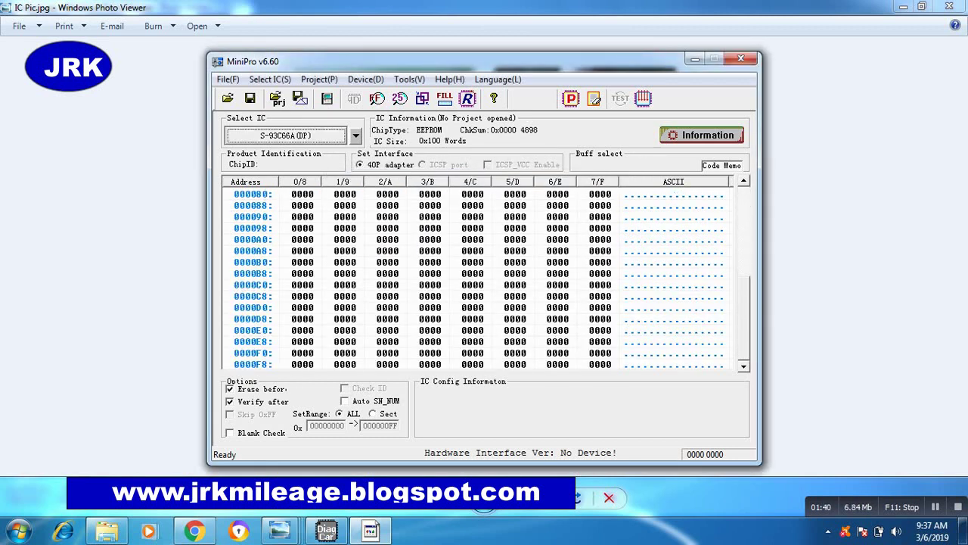
scroll(484, 280, "up", 5)
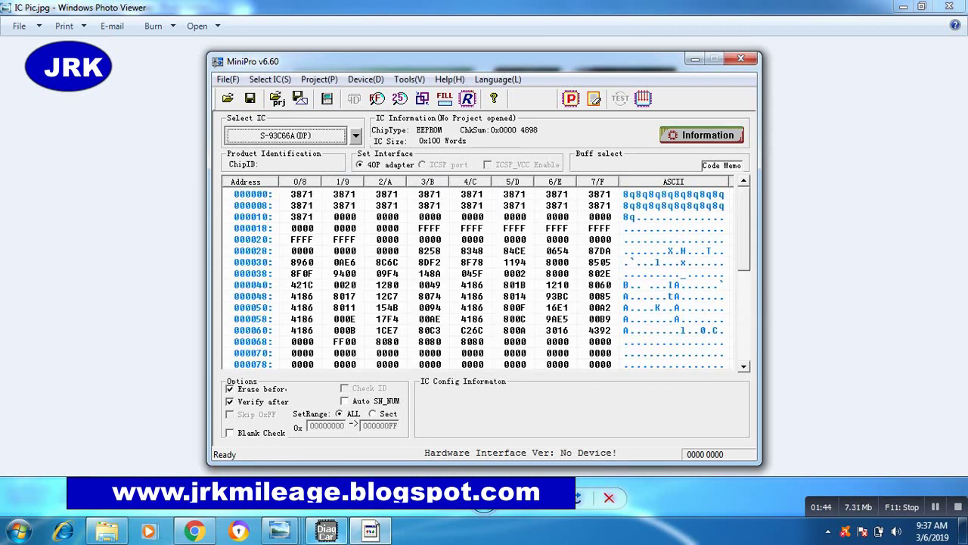
left_click(326, 531)
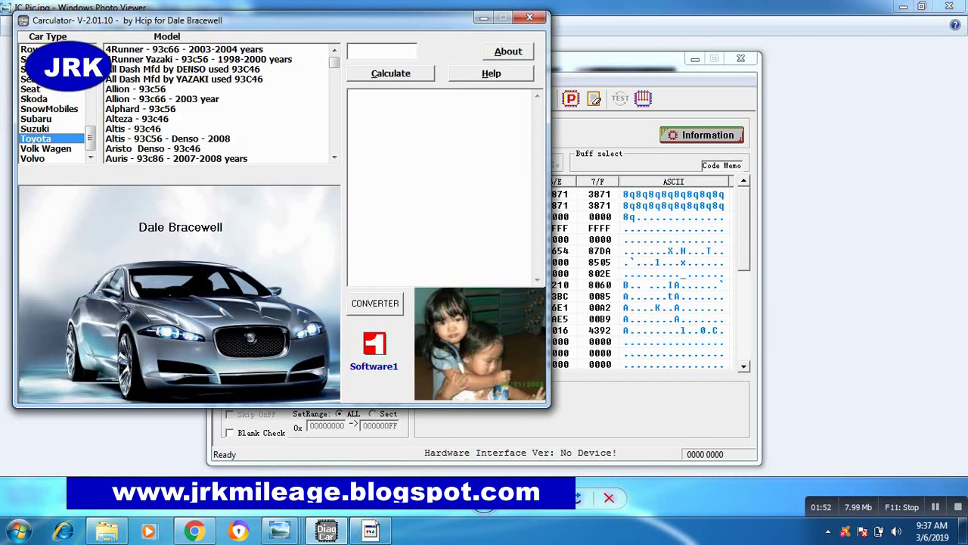
left_click(184, 49)
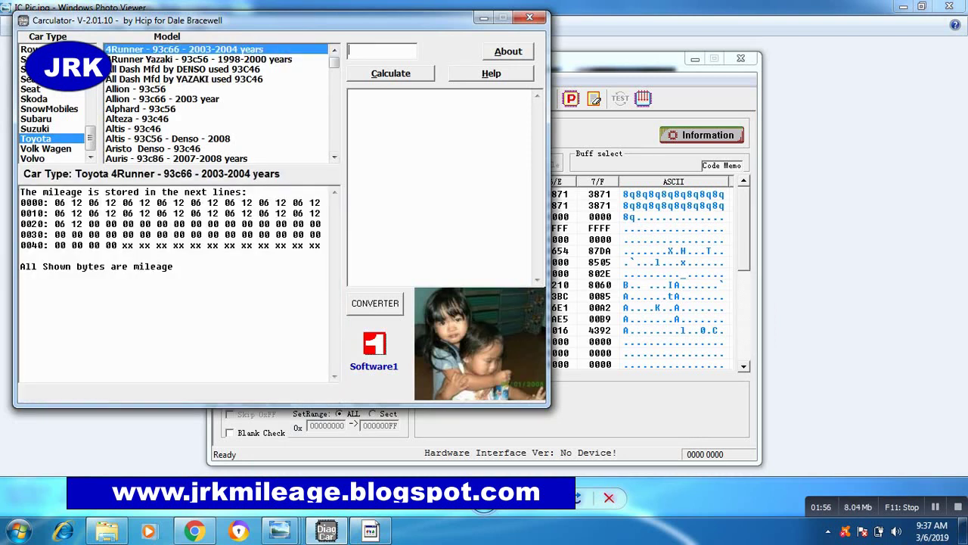
type("245637")
key("Return")
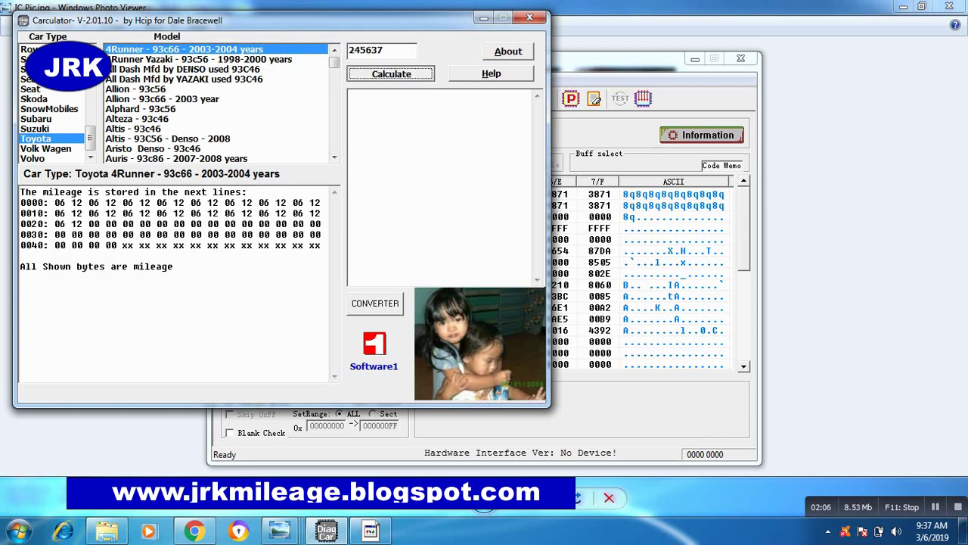
key("Tab")
key("space")
key("Return")
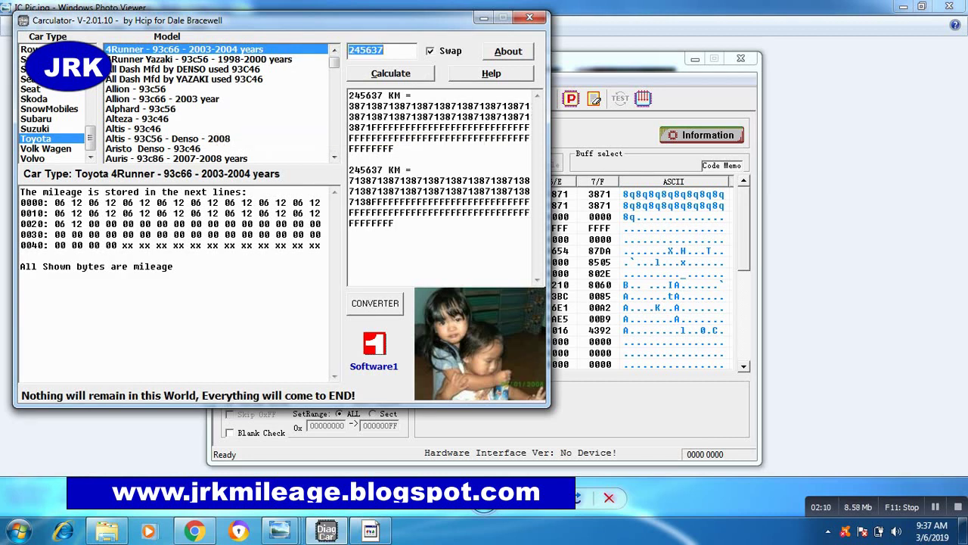
Highlight the repeated 3871 words line by line in the calculated code for 245637 KM
left_click_drag(349, 106, 531, 106)
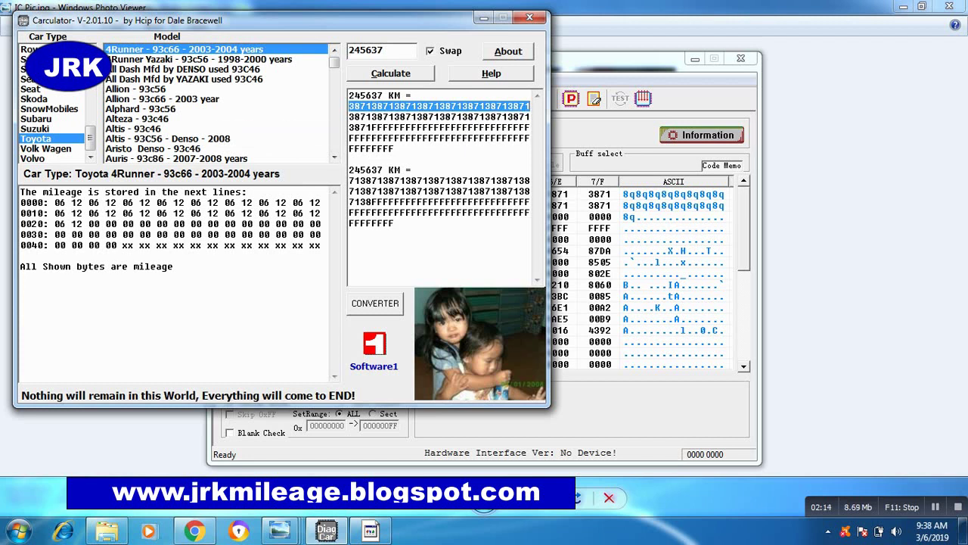
left_click_drag(348, 116, 531, 117)
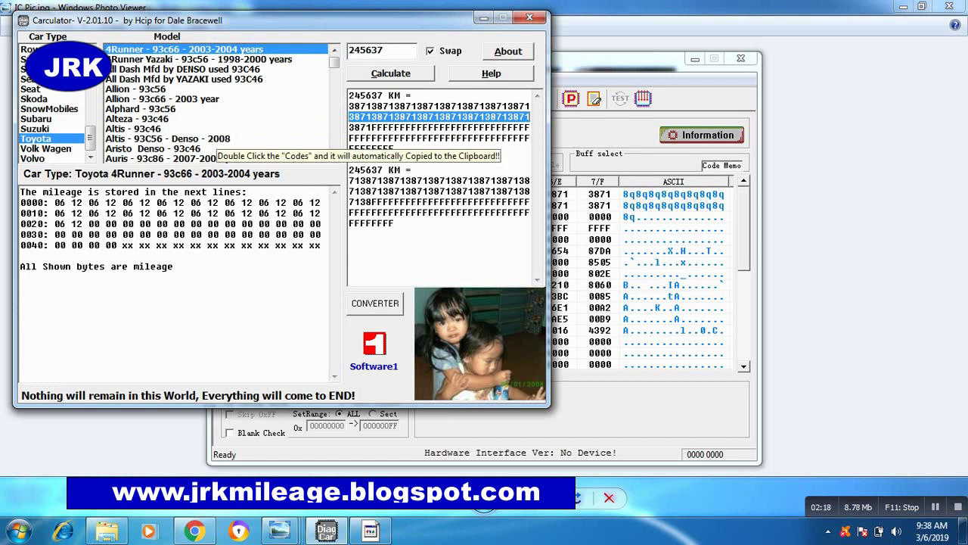
left_click_drag(349, 127, 372, 127)
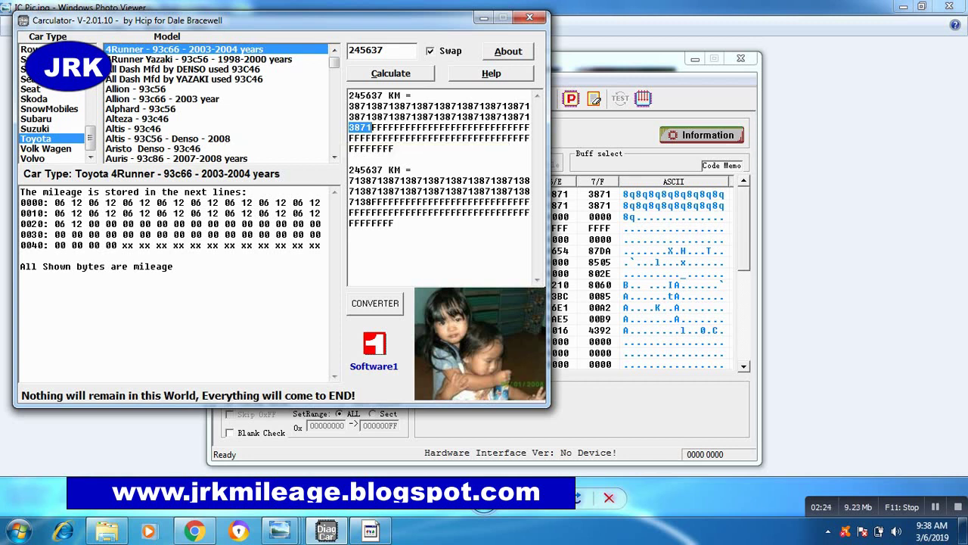
Place the MiniPro window below the calculated code and go through the 3871 words from address 000000 to 000010
left_click_drag(620, 59, 616, 147)
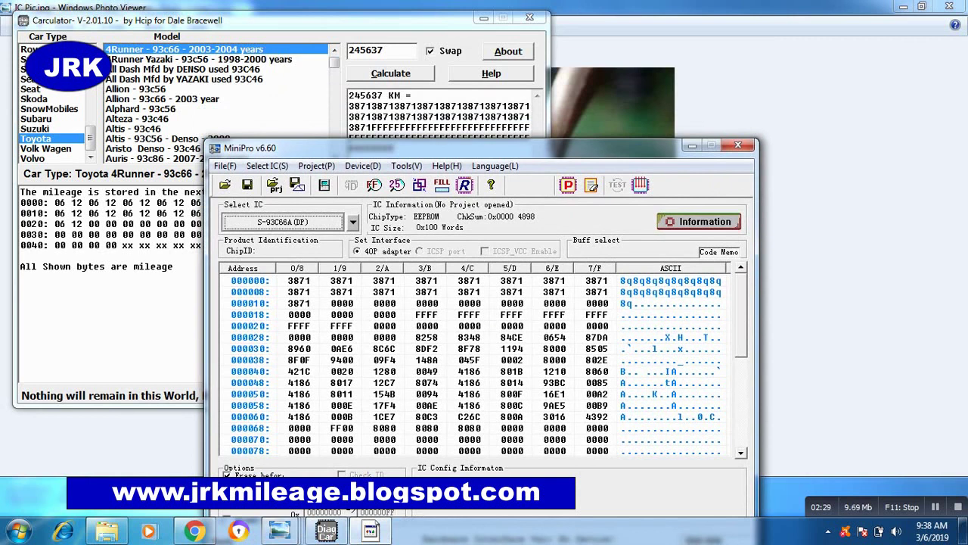
scroll(484, 363, "down", 5)
left_click(298, 281)
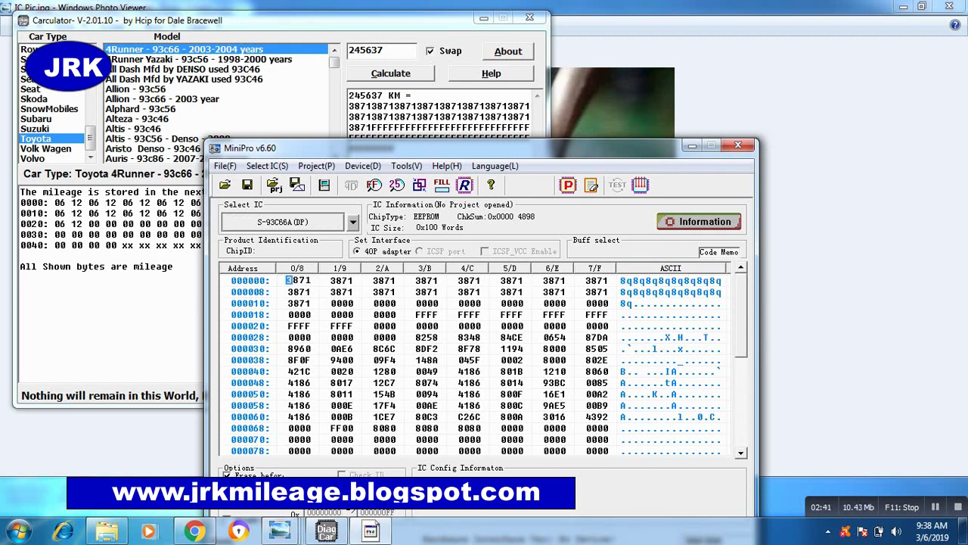
type("3871 38")
type("71 3871 3871 3871 3871 3871 3871 3871 ")
type("3871 3871 3871 3871 3871 ")
type("3871 3871 ")
type("387")
Switch to Carculator and calculate the code for a mileage of 54500
key("alt+Tab")
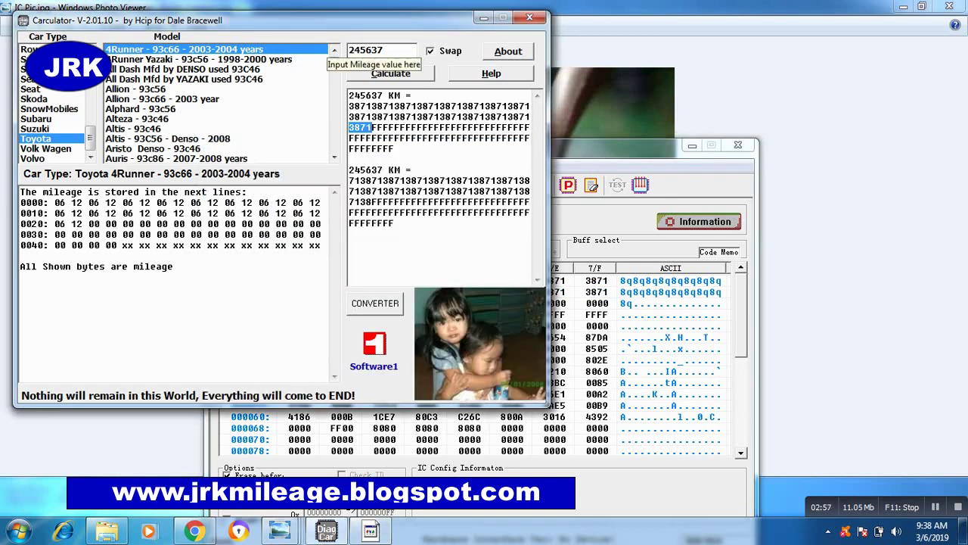
double_click(366, 50)
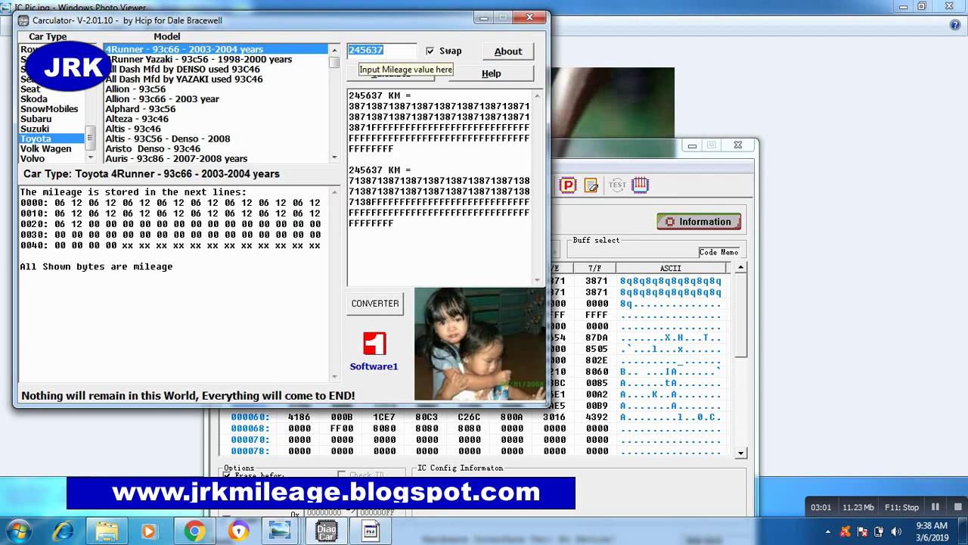
type("54500")
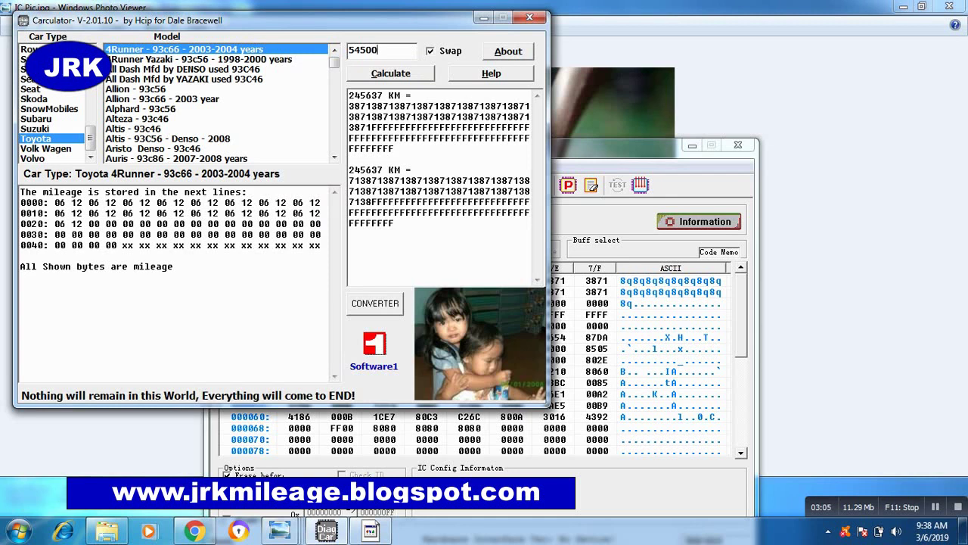
key("Return")
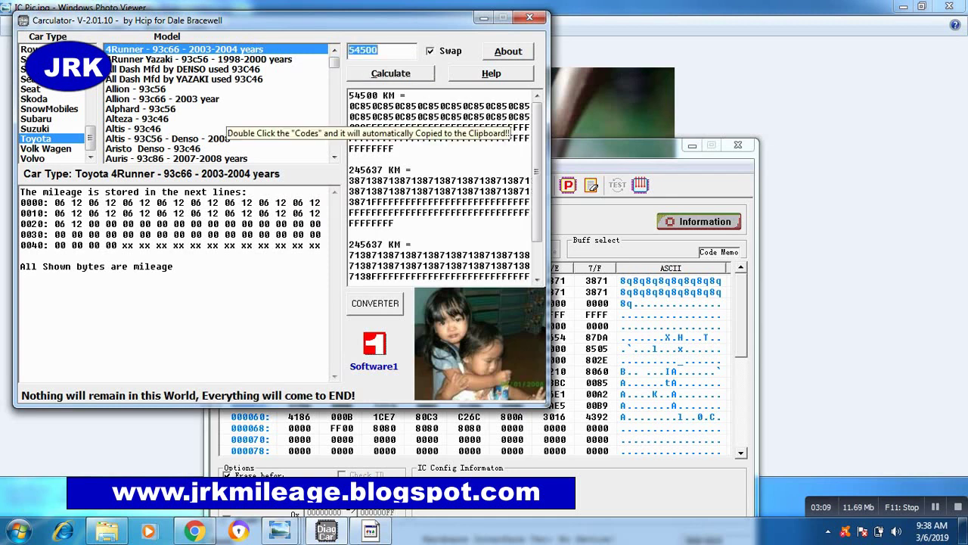
Switch to MiniPro and overwrite all eight words in the row at address 000000 with 0C85
key("alt+Tab")
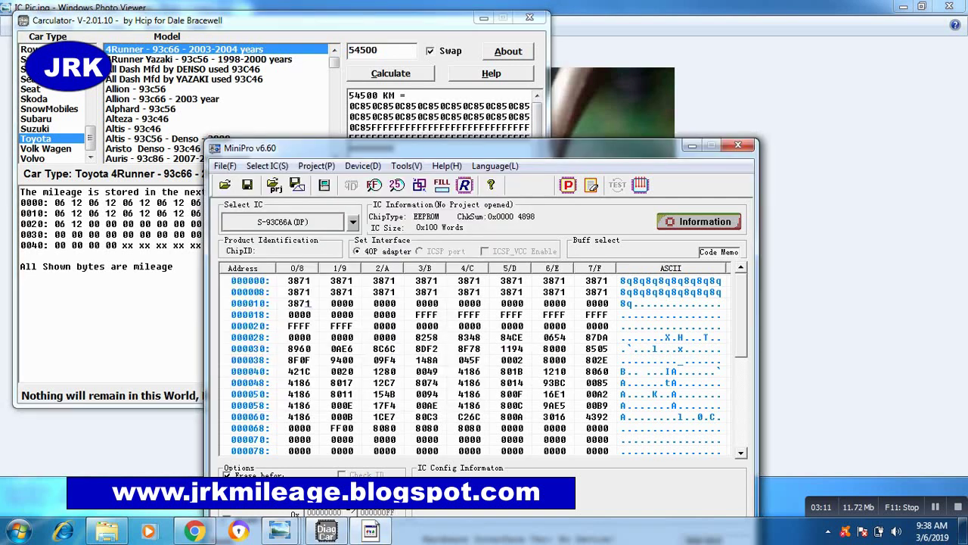
left_click(288, 280)
type("0C85 ")
type("0C85 0C")
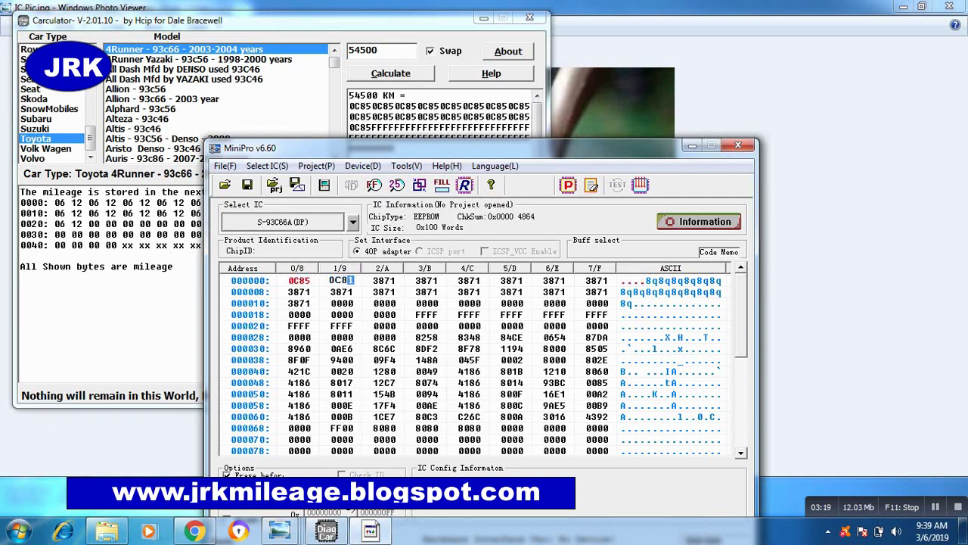
type("85 0C85 0C85")
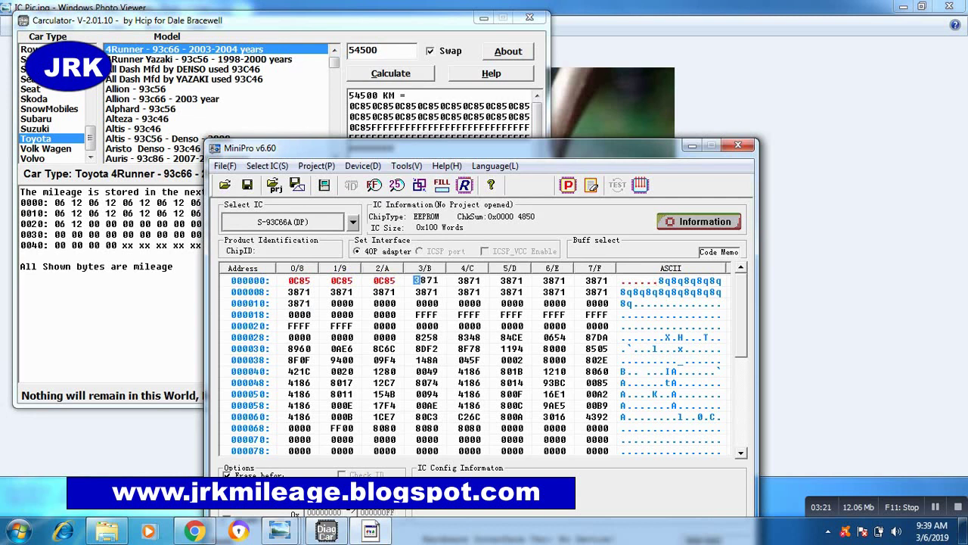
type(" 0C85 0")
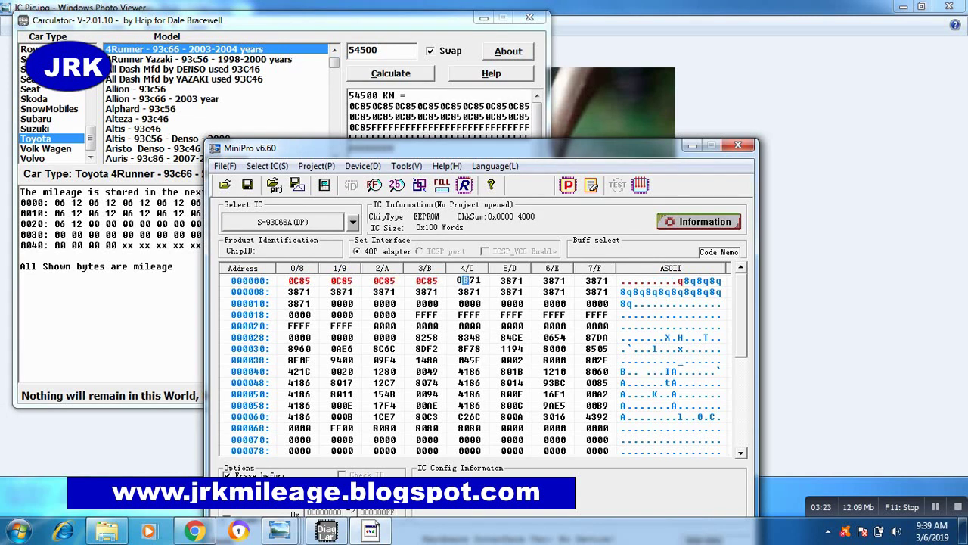
type("C85 0")
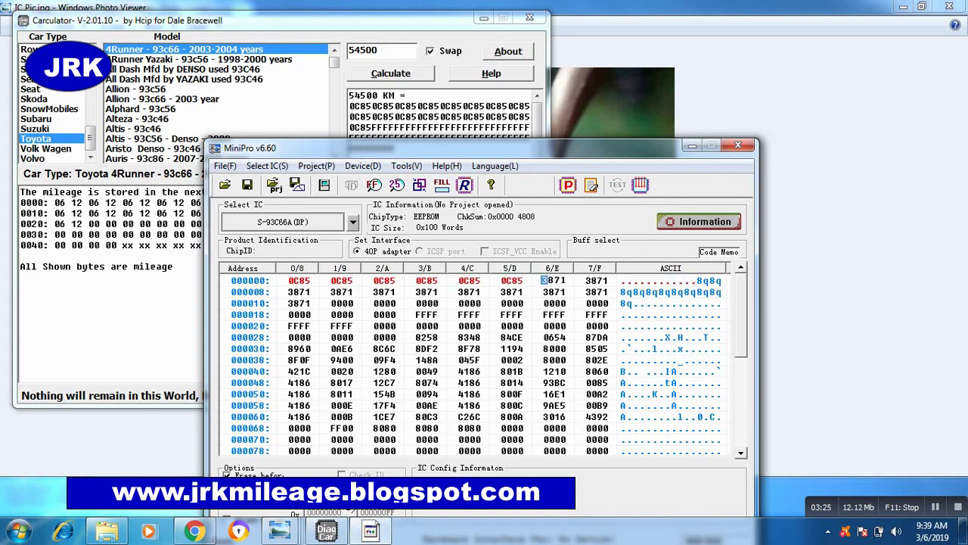
type("C85 0C")
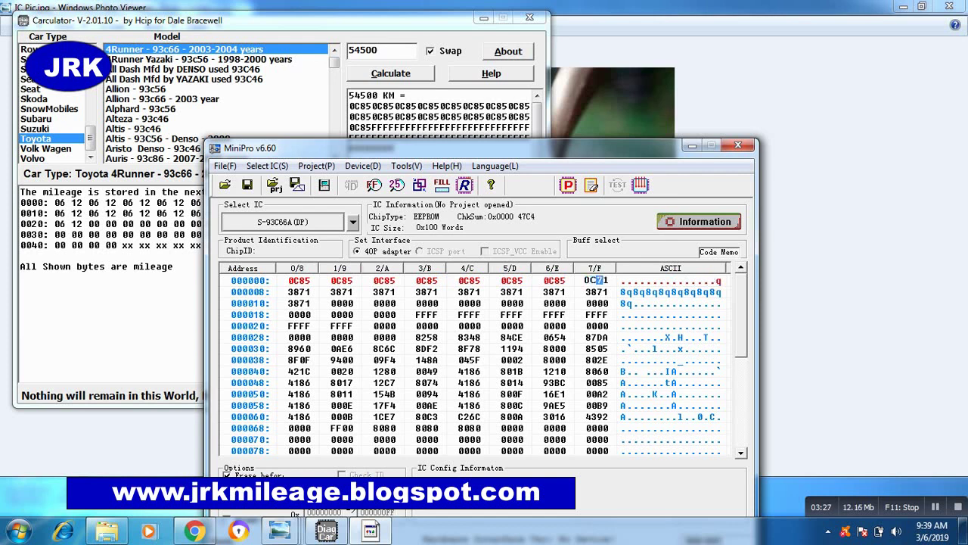
type("85 0C8")
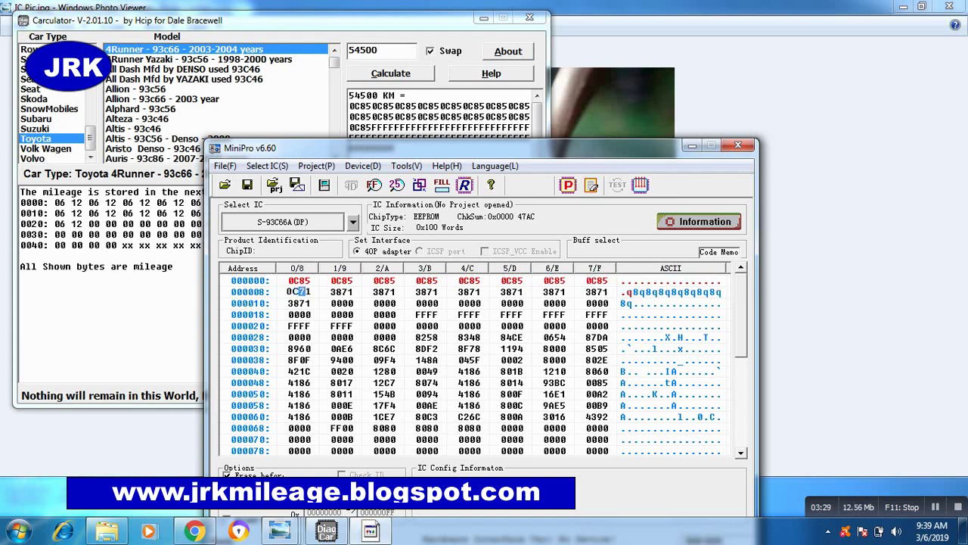
Fill the rest of the row at address 000008 and the first word at 000010 with 0C85
type("5 0C85")
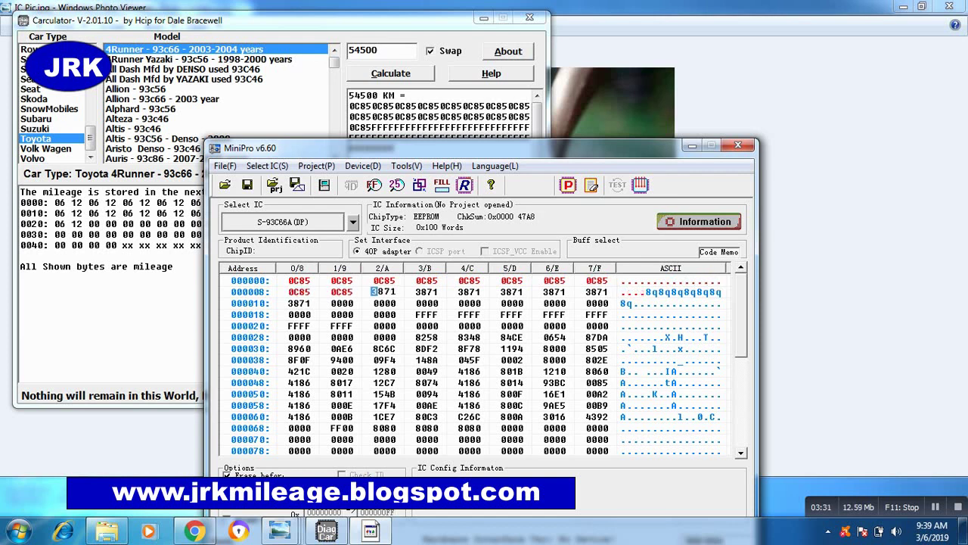
type(" 0C85 0C85 0")
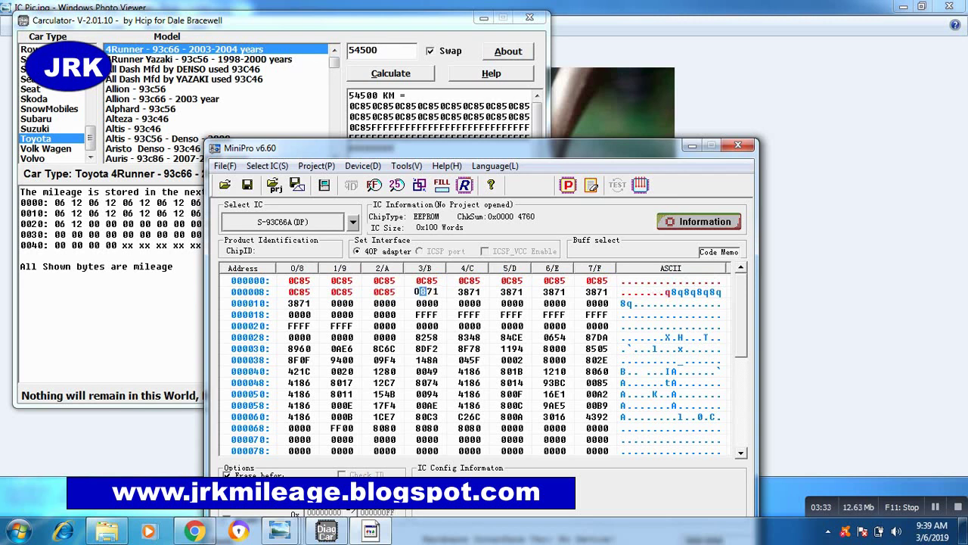
type("C8")
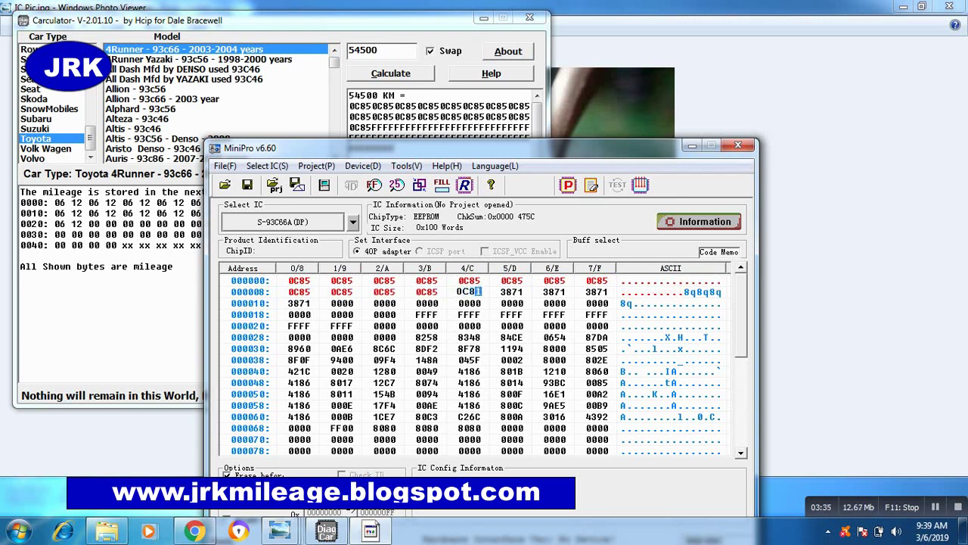
type("5 0C85 0C85")
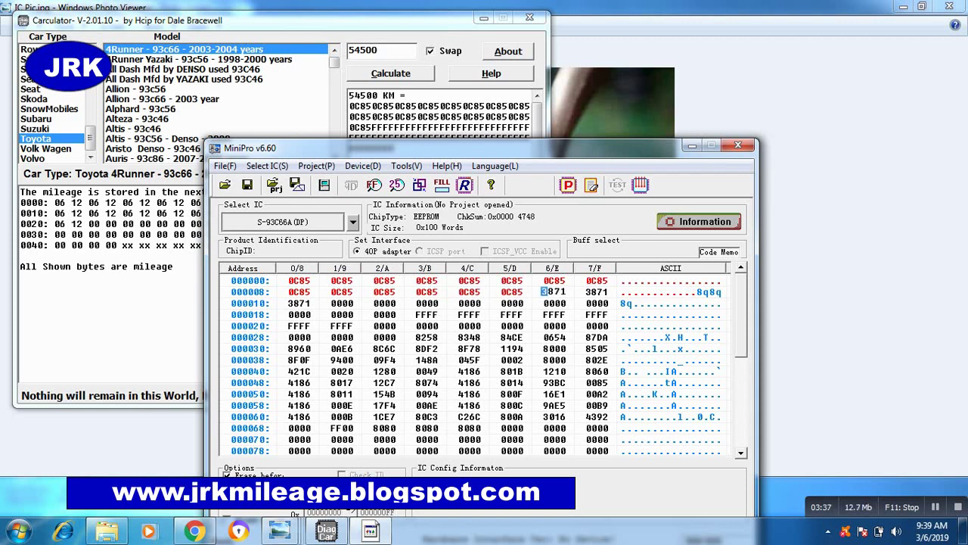
type(" 0C")
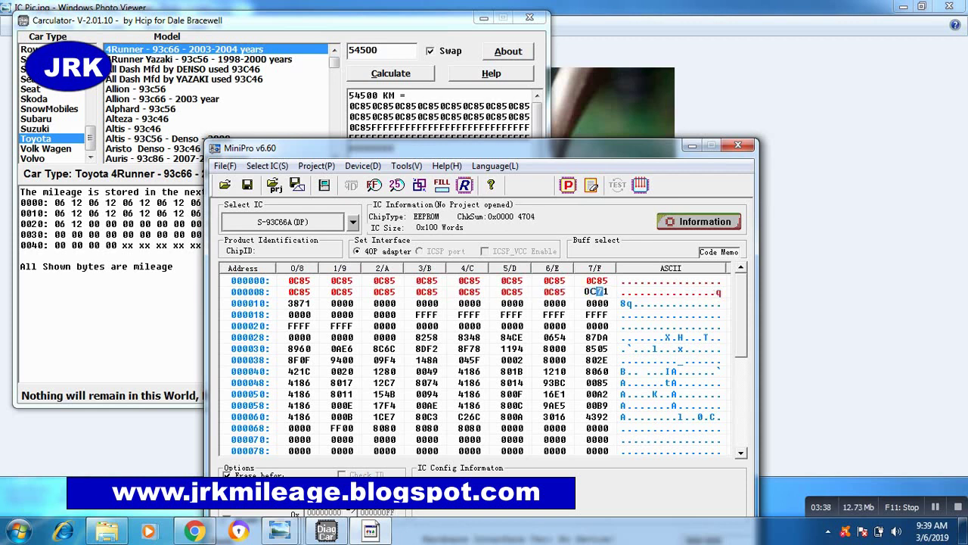
type("85")
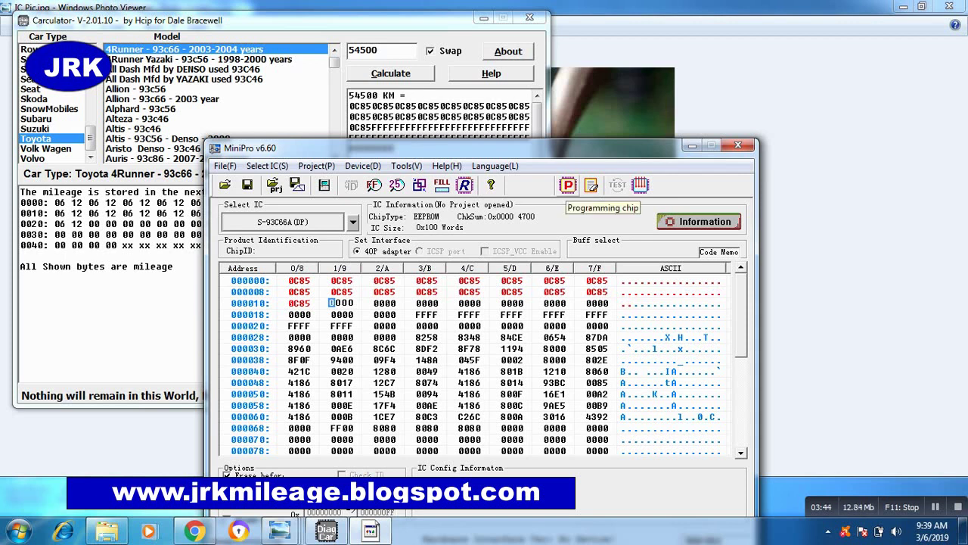
Try to program the S-93C66A(DP) chip with the edited code memory, then close the Chip Program dialog
key("F4")
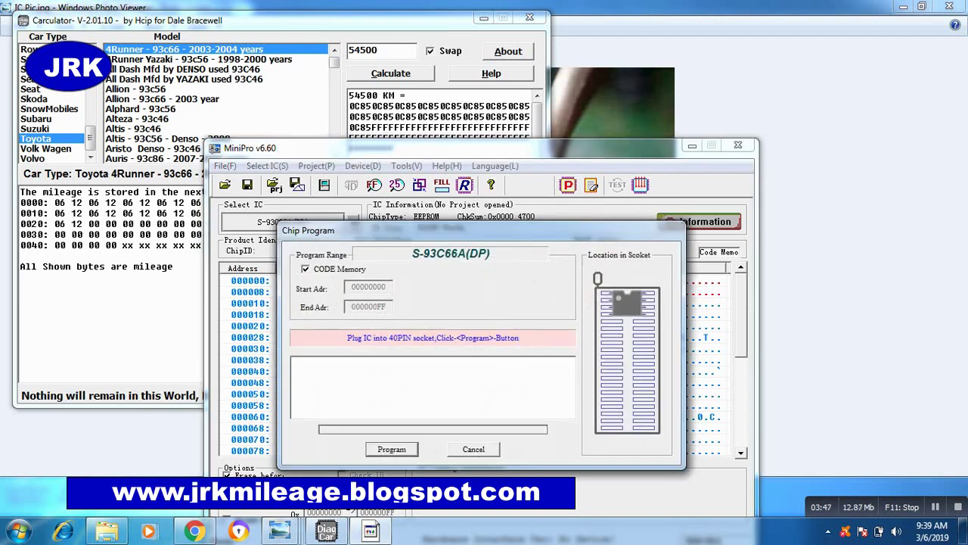
key("Return")
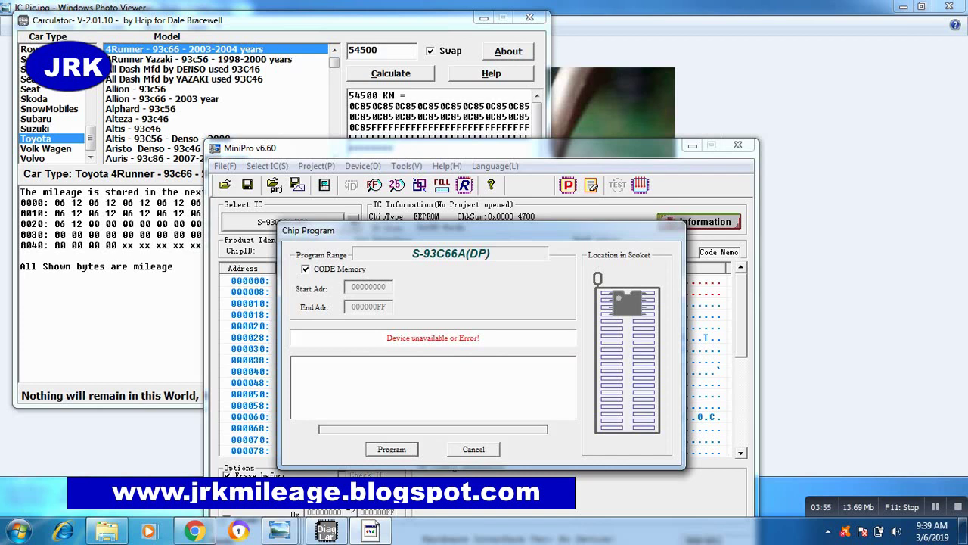
key("Escape")
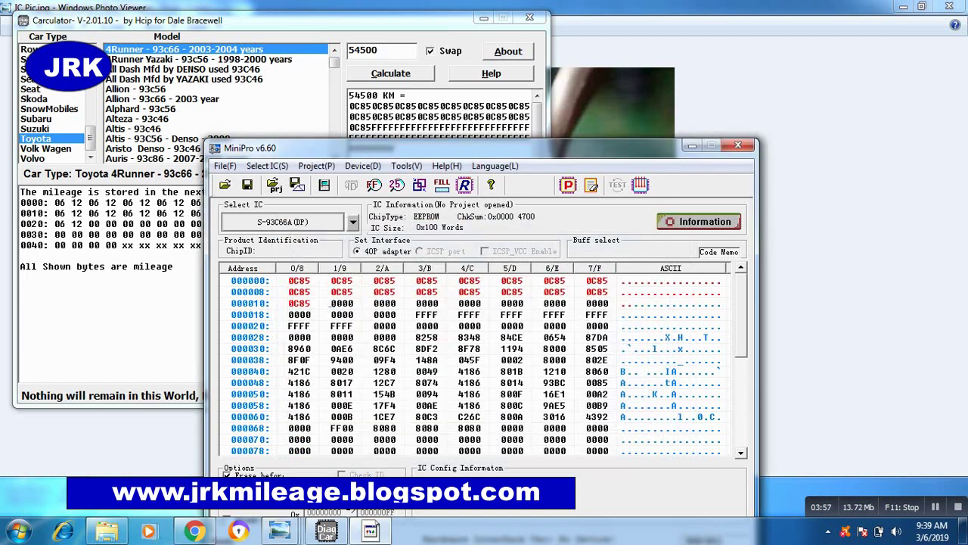